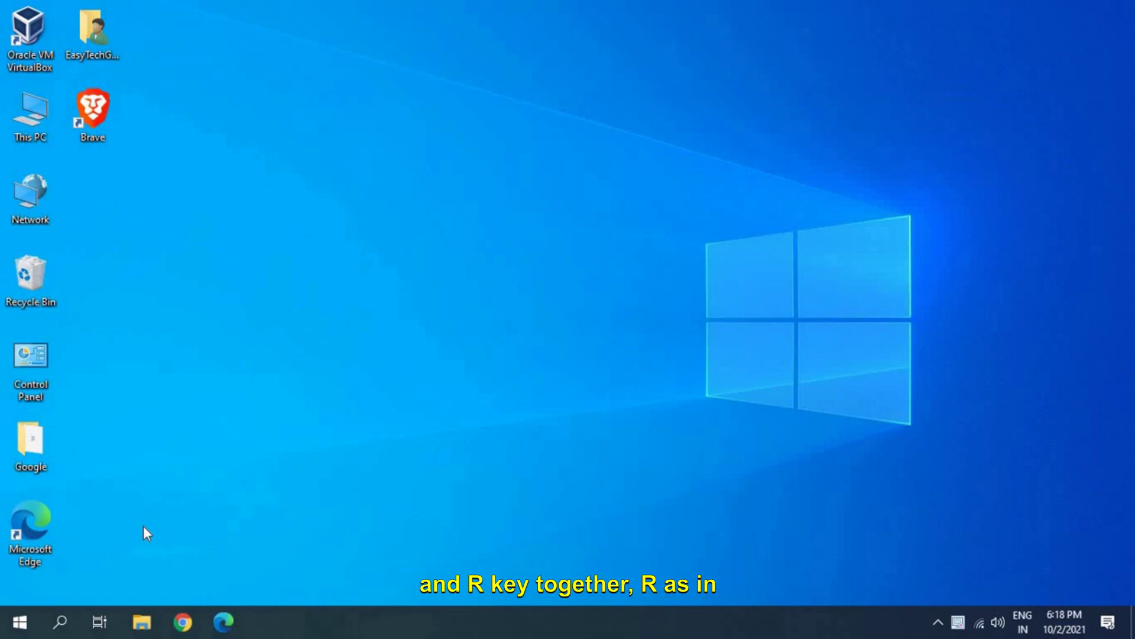
Bring up the Windows Run dialog with Win+R
{"action": "key", "text": "super+r"}
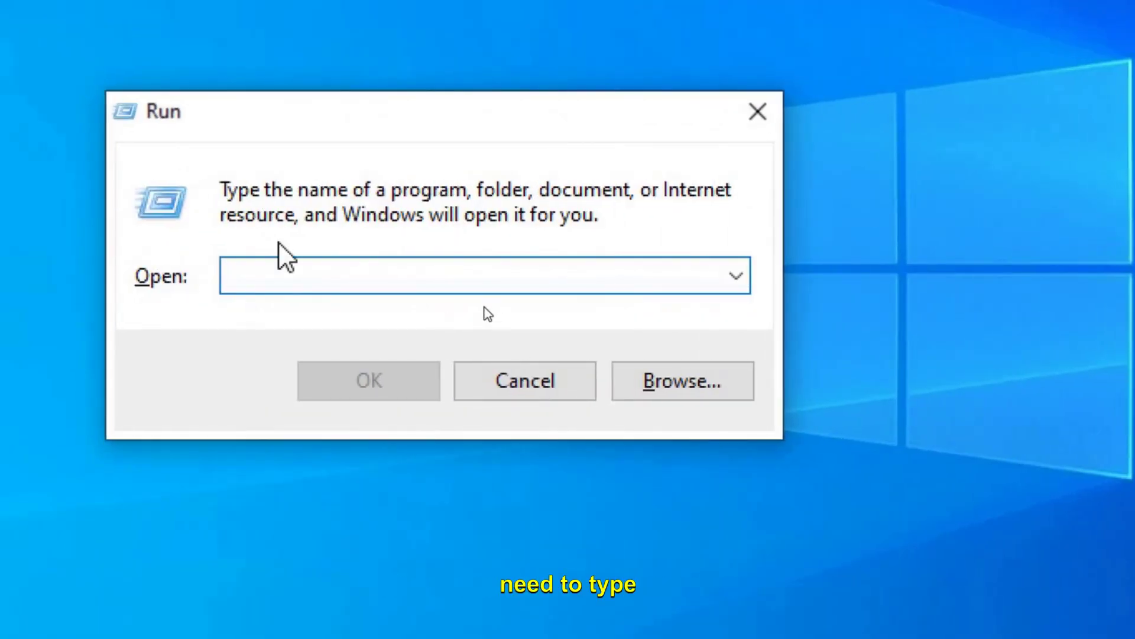
Launch Device Manager with devmgmt.msc and move its window to the right
{"action": "type", "text": "devmgmt.msc"}
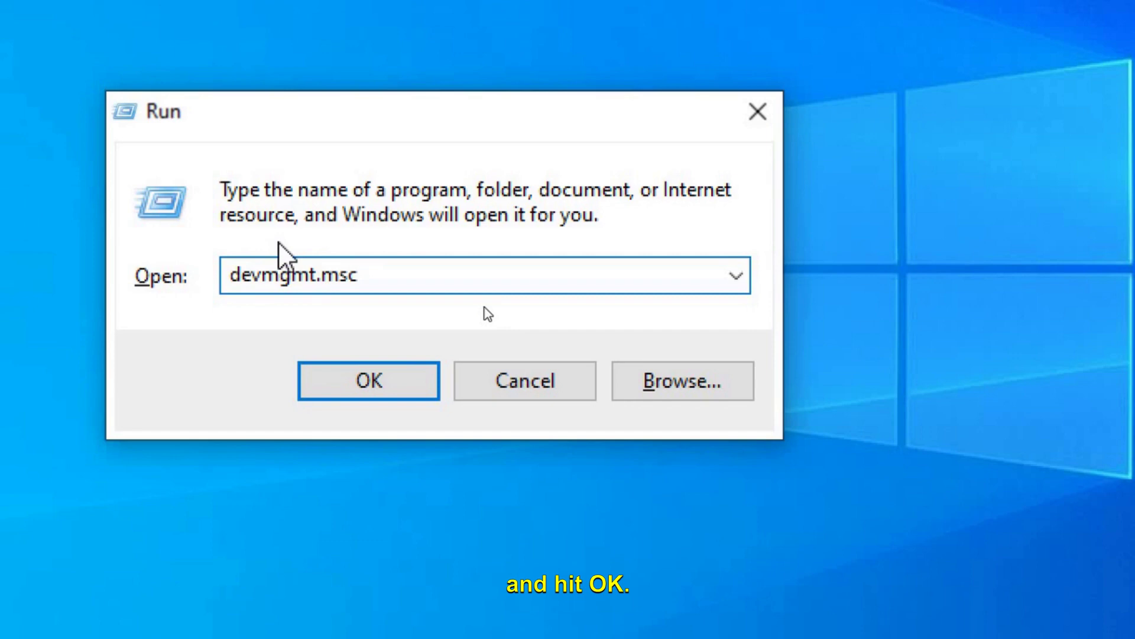
{"action": "key", "text": "Return"}
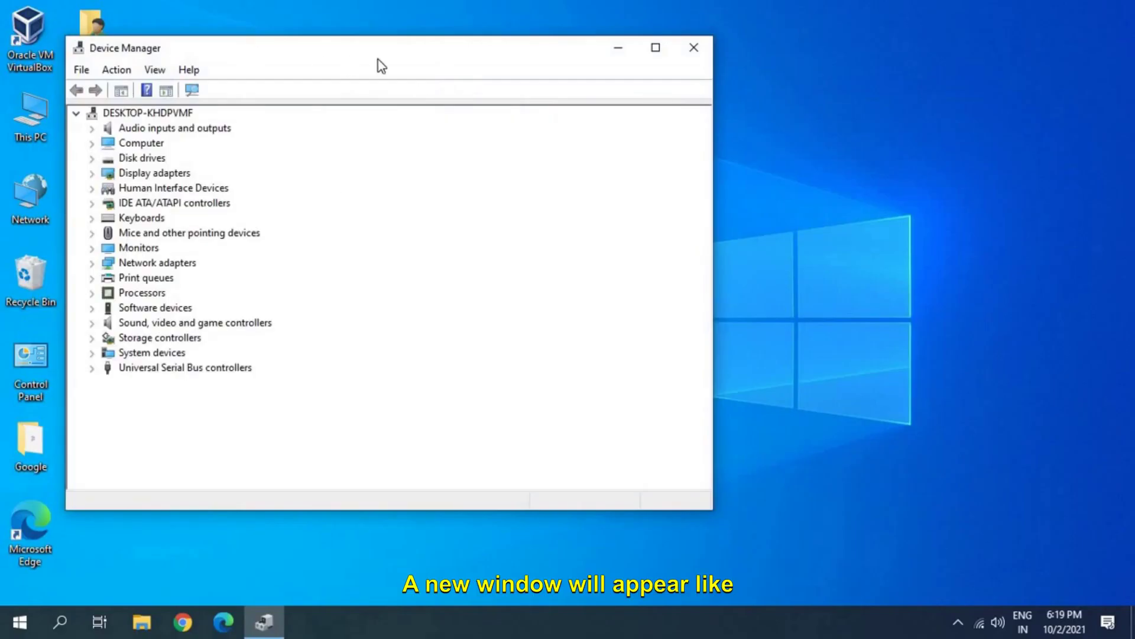
{"action": "left_click_drag", "start_coordinate": [377, 58], "coordinate": [559, 52]}
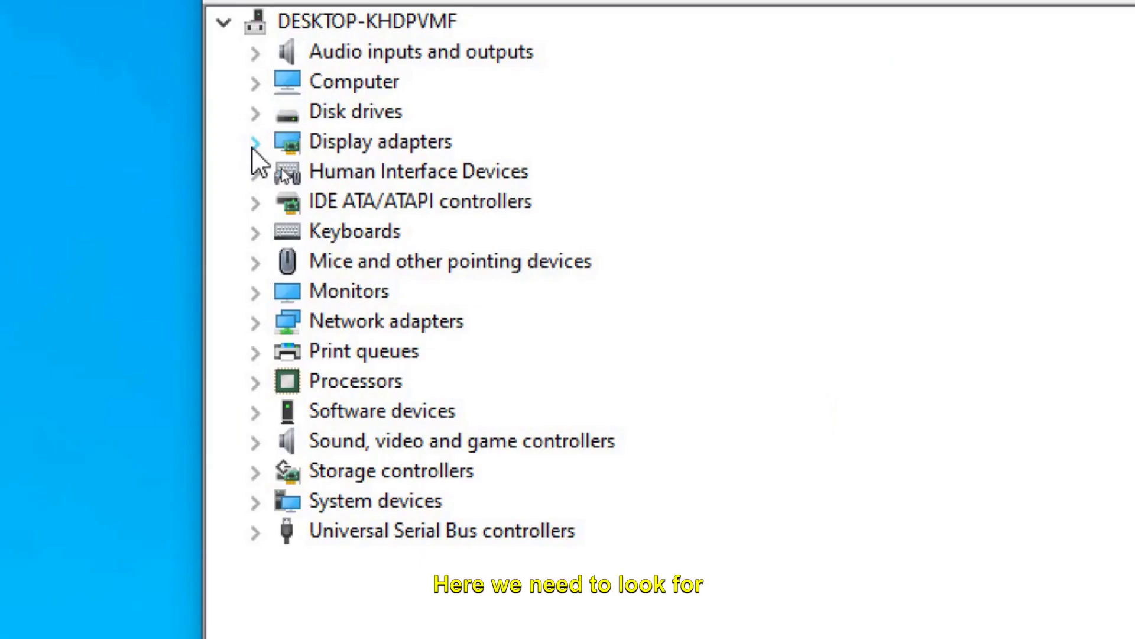
Expand Display adapters and open the Intel(R) HD Graphics Properties
{"action": "left_click", "coordinate": [255, 144]}
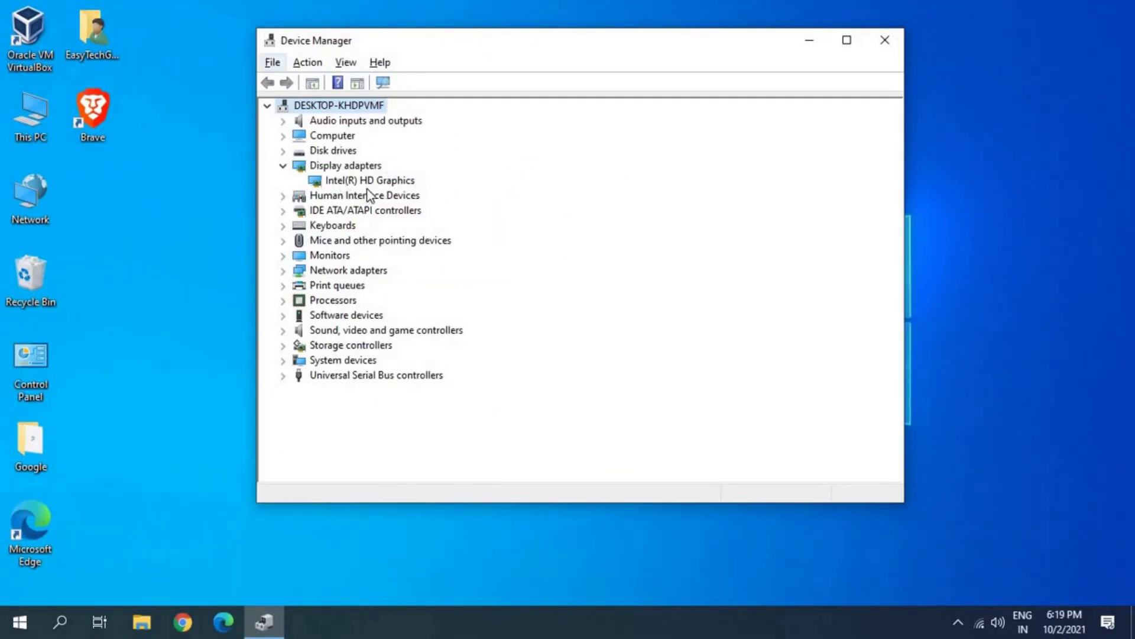
{"action": "key", "text": "Escape"}
{"action": "left_click", "coordinate": [395, 181]}
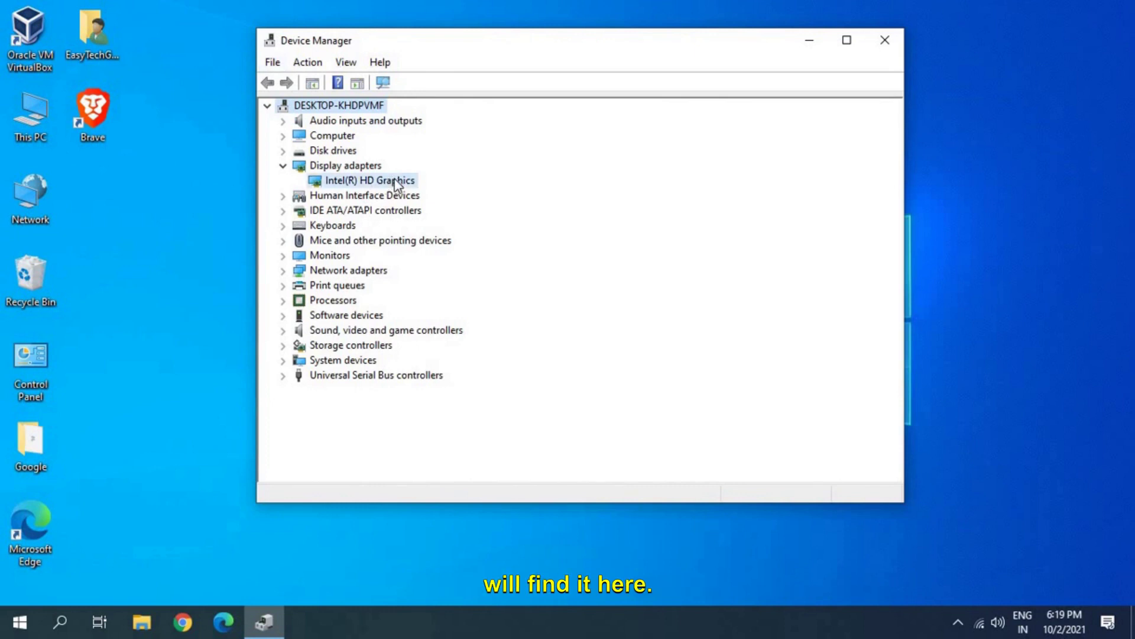
{"action": "right_click", "coordinate": [395, 179]}
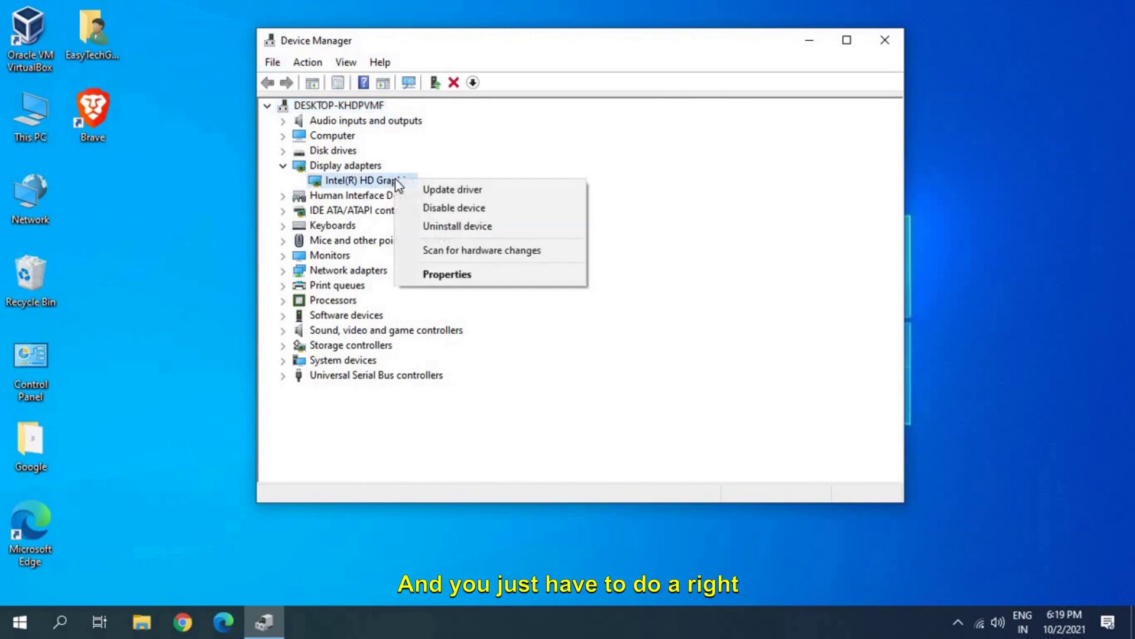
{"action": "left_click", "coordinate": [453, 275]}
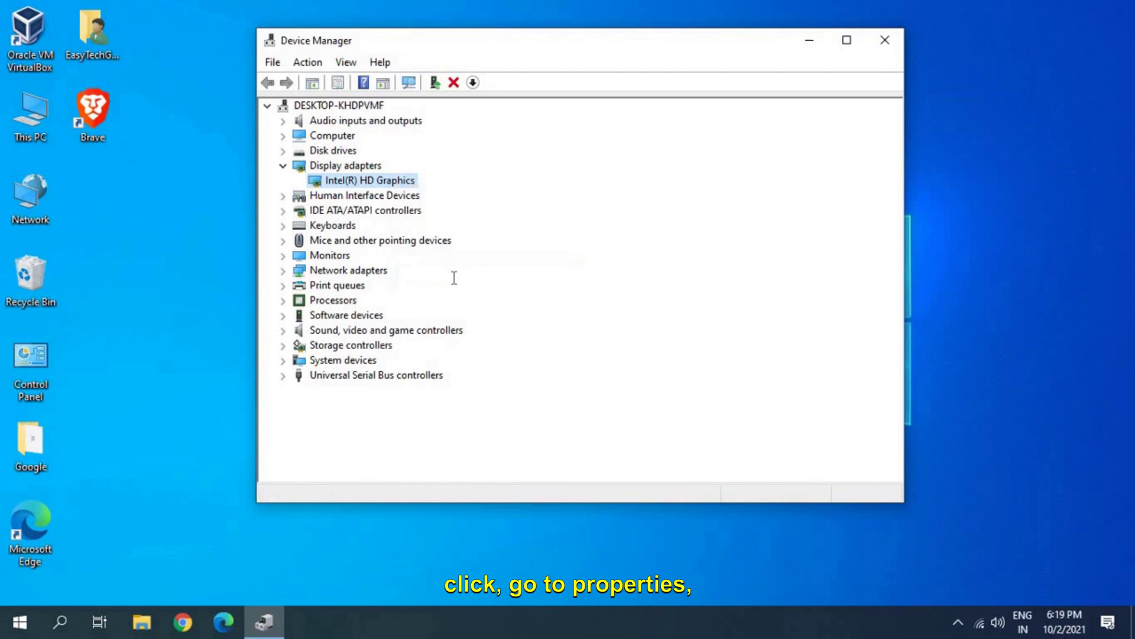
Show the Driver tab and highlight the driver date 12/21/2015, version 10.18.10.4358
{"action": "left_click", "coordinate": [476, 118]}
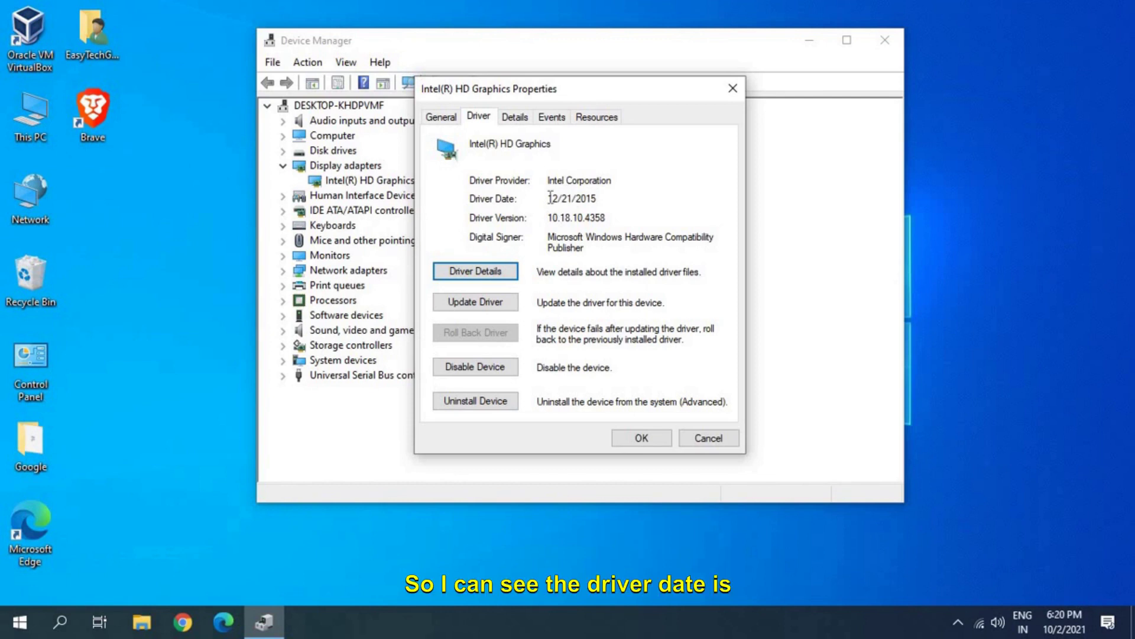
{"action": "left_click_drag", "start_coordinate": [548, 198], "coordinate": [597, 200]}
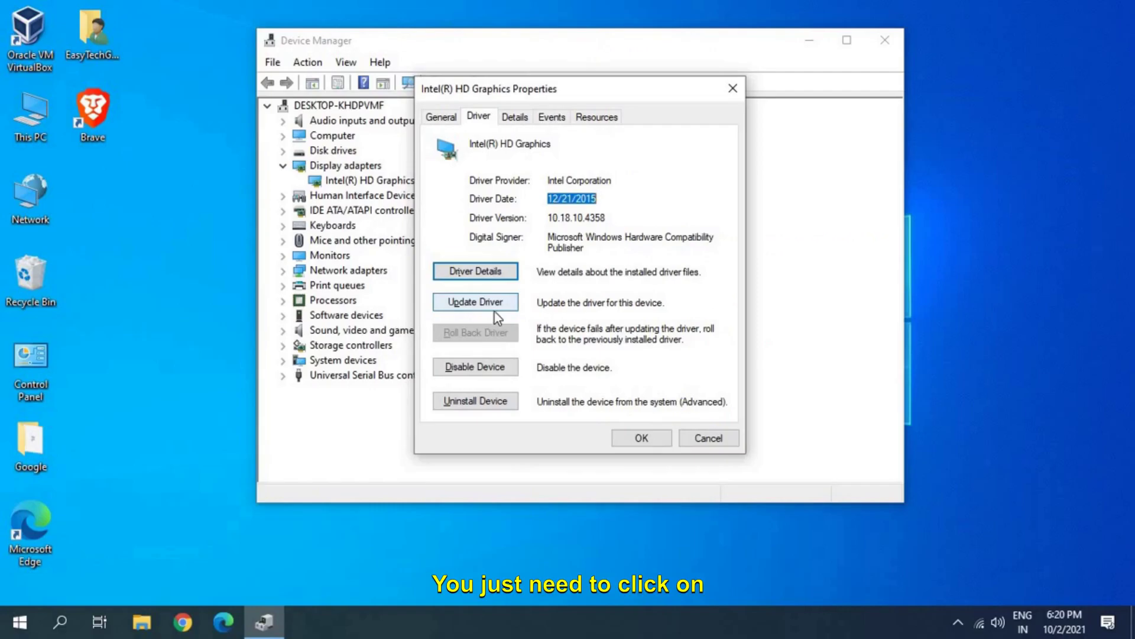
Auto-search for a newer Intel(R) HD Graphics driver, find the best already installed, and close
{"action": "left_click", "coordinate": [494, 309]}
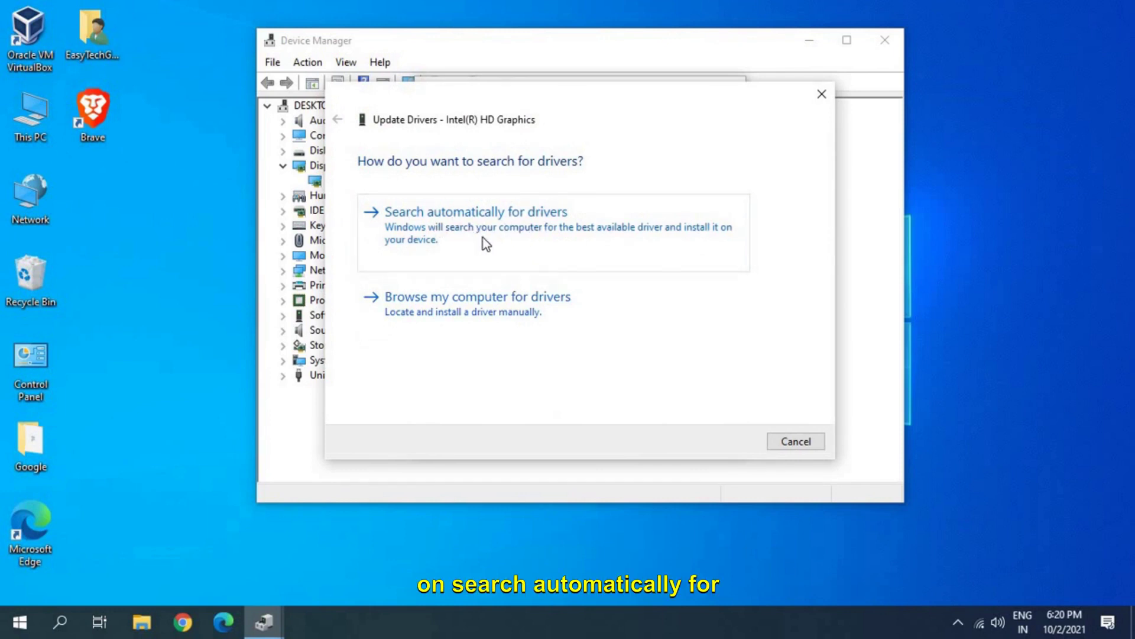
{"action": "left_click", "coordinate": [484, 239]}
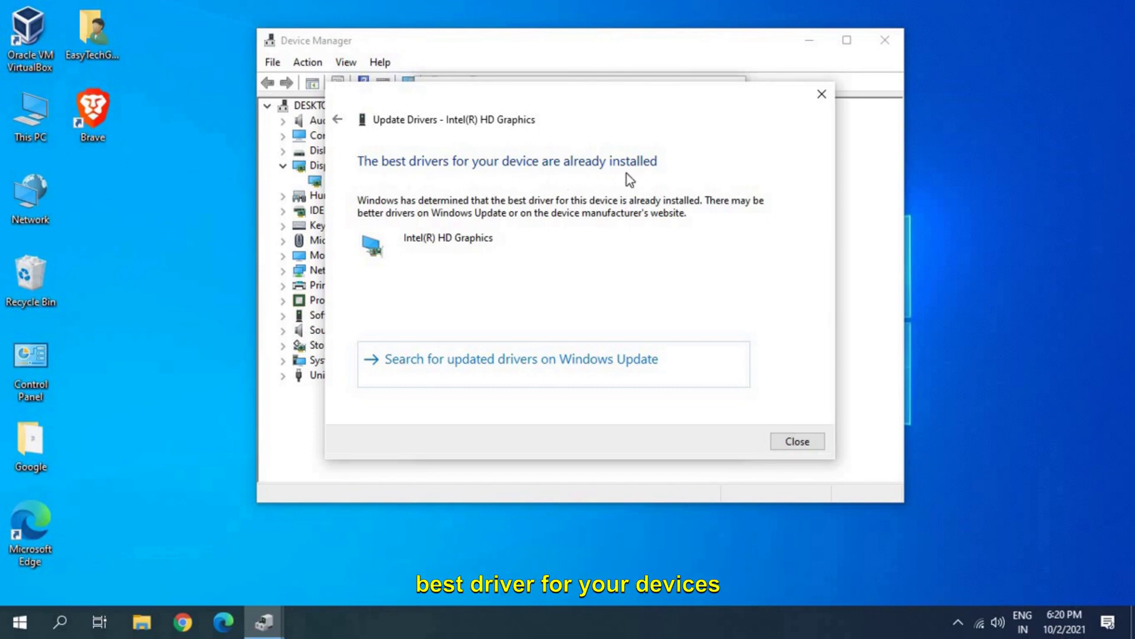
{"action": "left_click", "coordinate": [796, 443]}
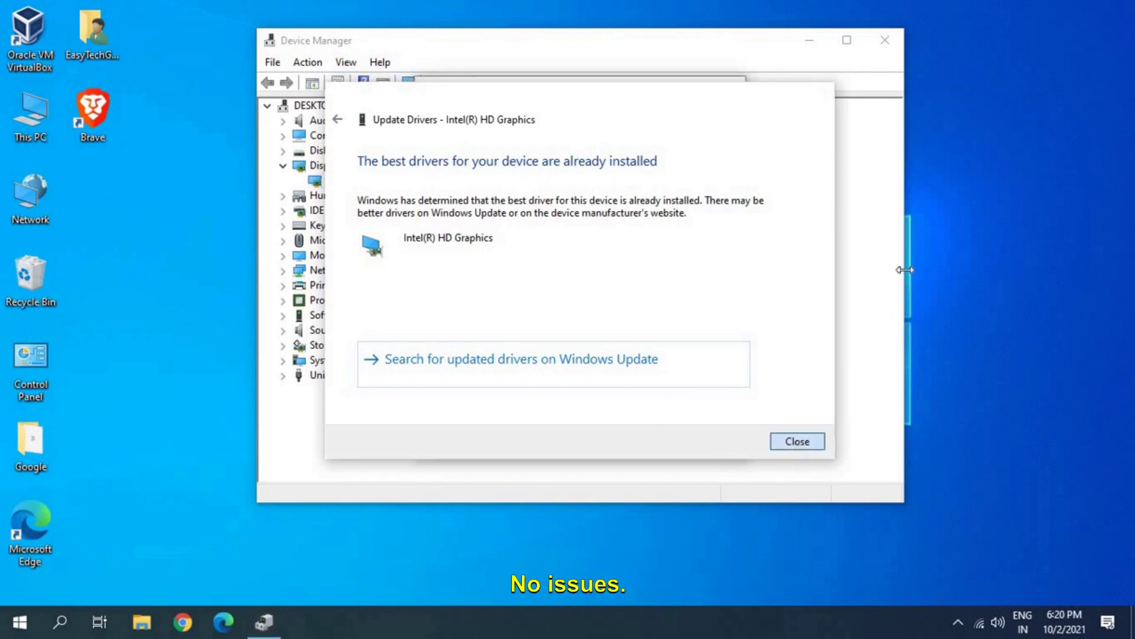
{"action": "left_click", "coordinate": [663, 441]}
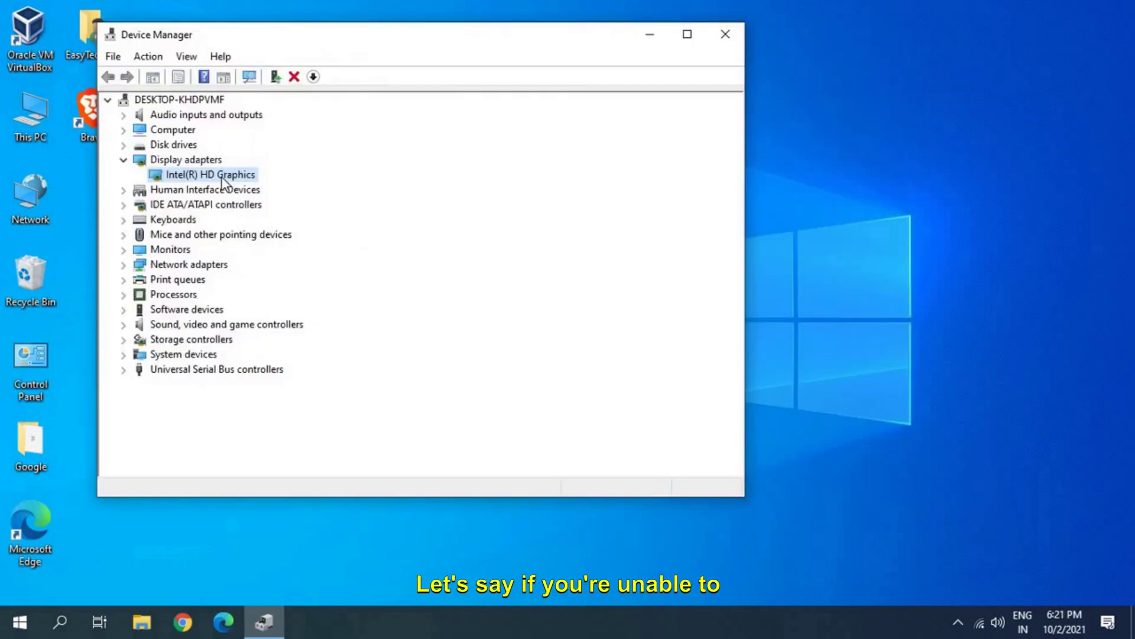
In maximized Chrome, search 'intel graphics auto detect' and open the Intel Driver & Support Assistant result
{"action": "left_click", "coordinate": [188, 622]}
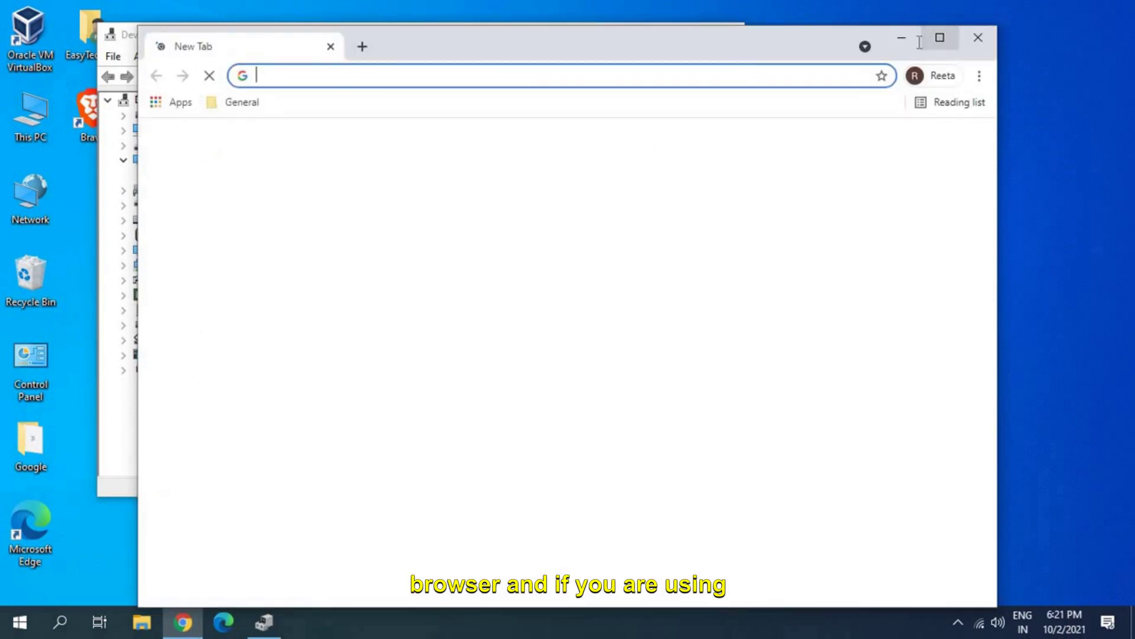
{"action": "left_click", "coordinate": [922, 40]}
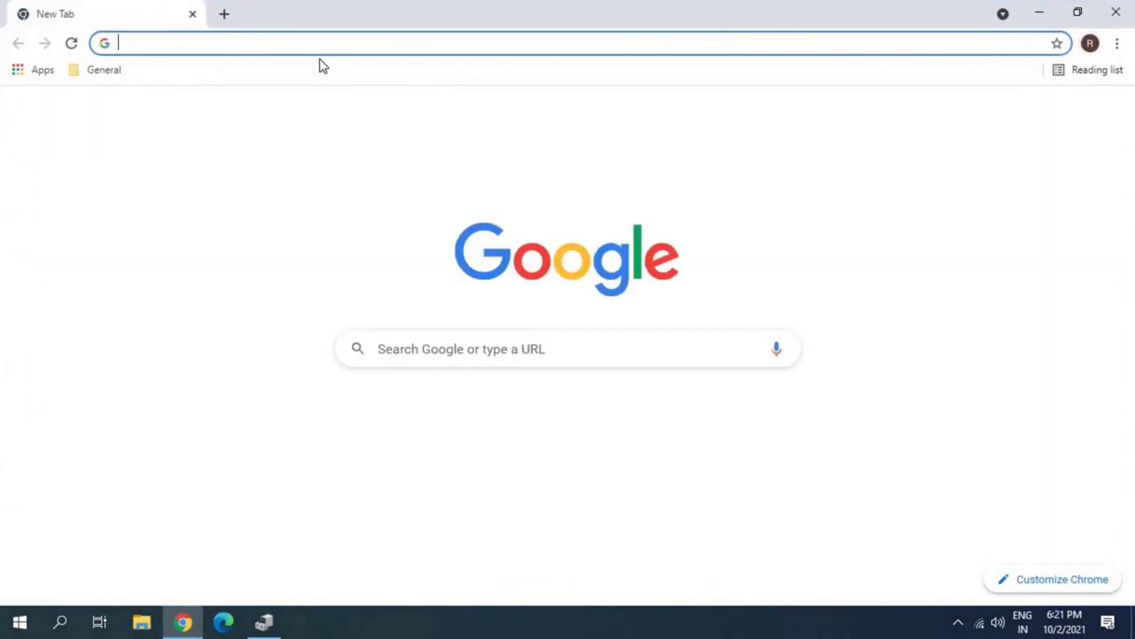
{"action": "type", "text": "intel graphics auto detect"}
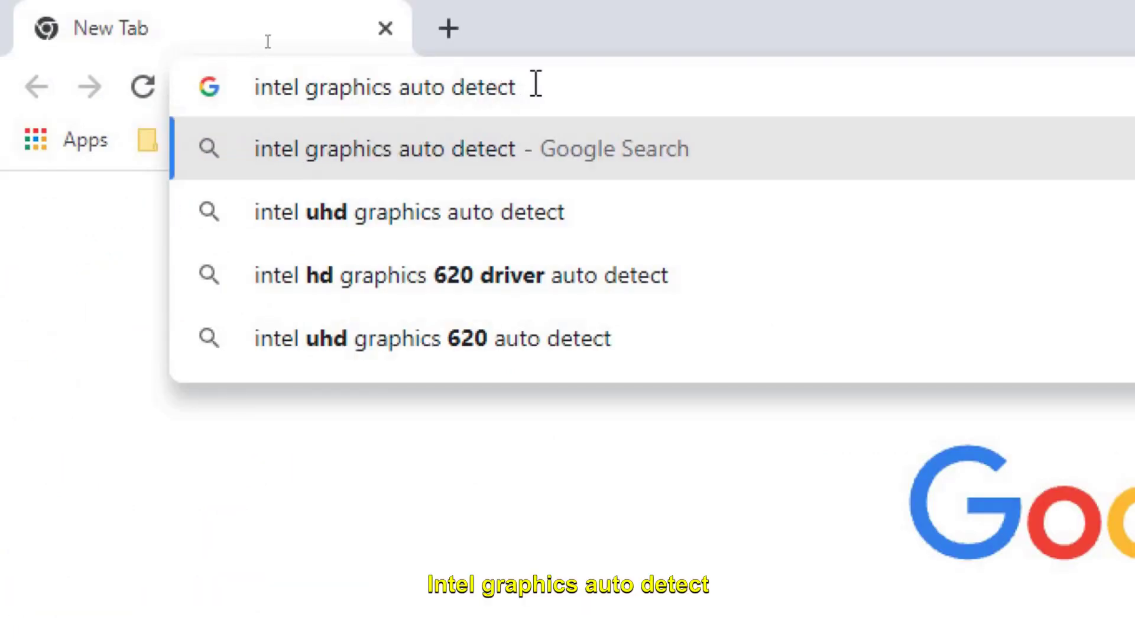
{"action": "key", "text": "Return"}
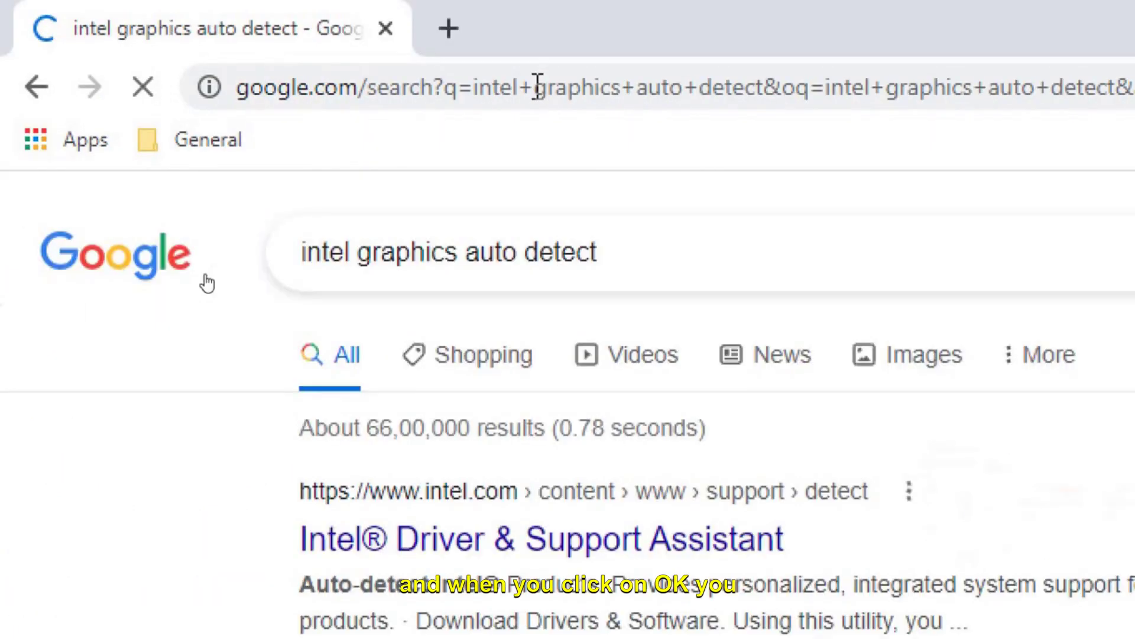
{"action": "scroll", "coordinate": [528, 491], "scroll_direction": "down", "scroll_amount": 4}
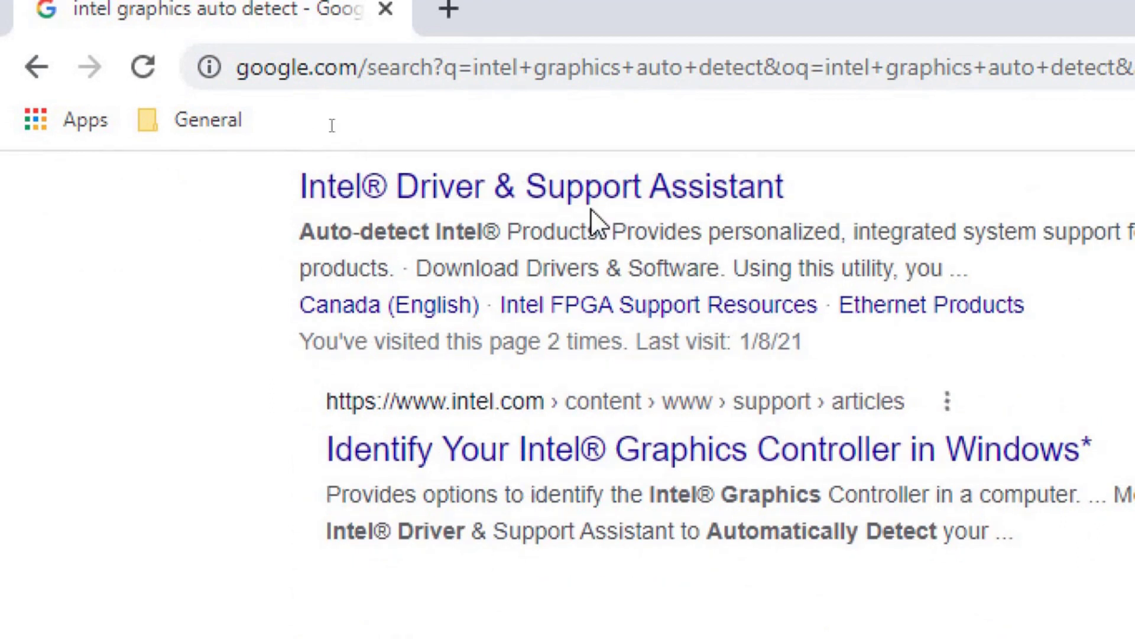
{"action": "left_click", "coordinate": [686, 188]}
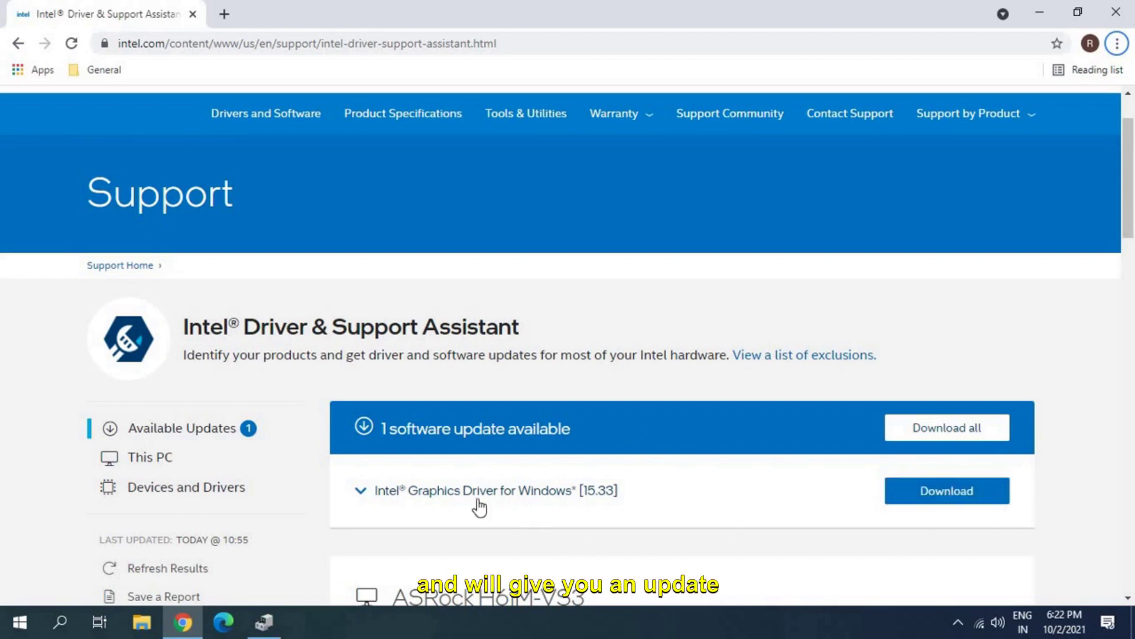
Expand the Intel Graphics Driver for Windows [15.33] entry and start its download
{"action": "left_click", "coordinate": [362, 493]}
{"action": "scroll", "coordinate": [753, 517], "scroll_direction": "down", "scroll_amount": 1}
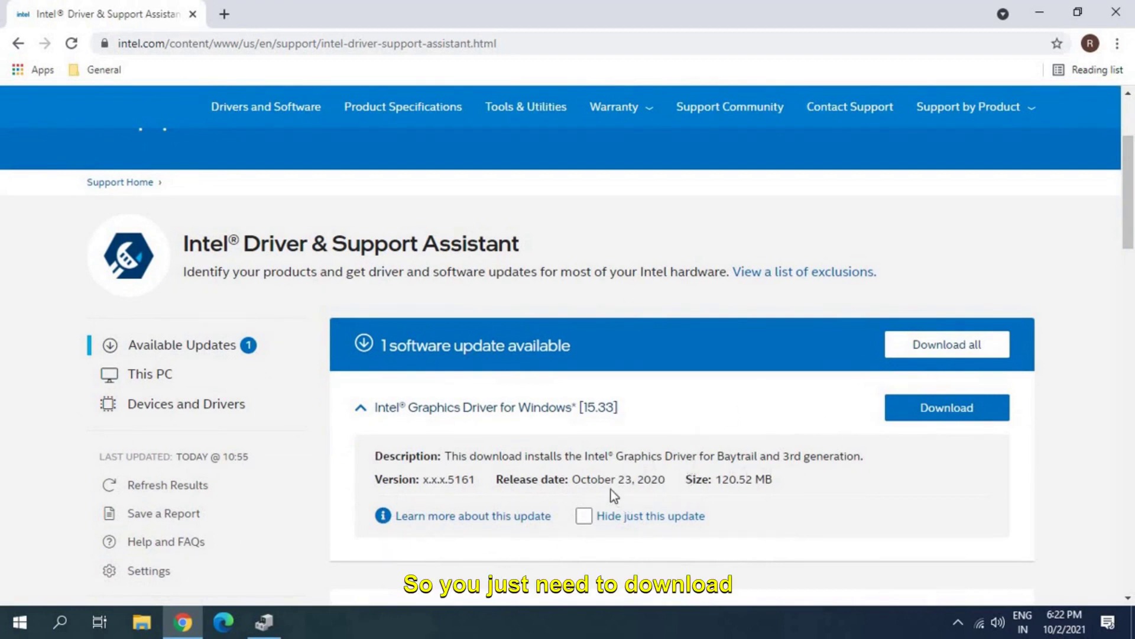
{"action": "left_click", "coordinate": [948, 421]}
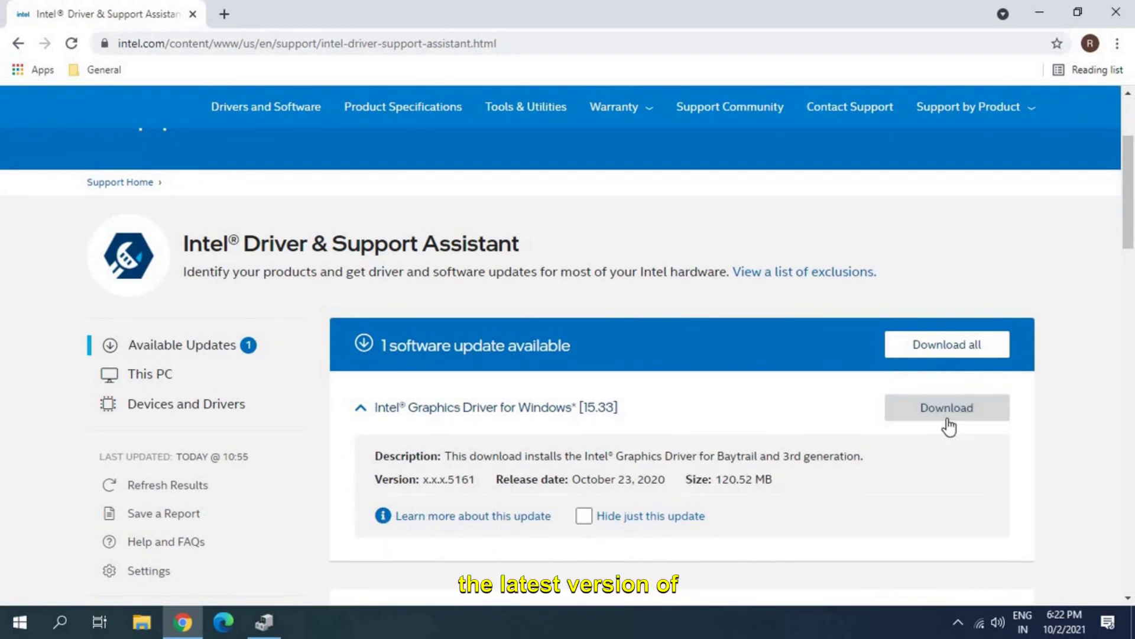
Search Google for 'nvidia auto detect' from the address bar
{"action": "left_click", "coordinate": [247, 44]}
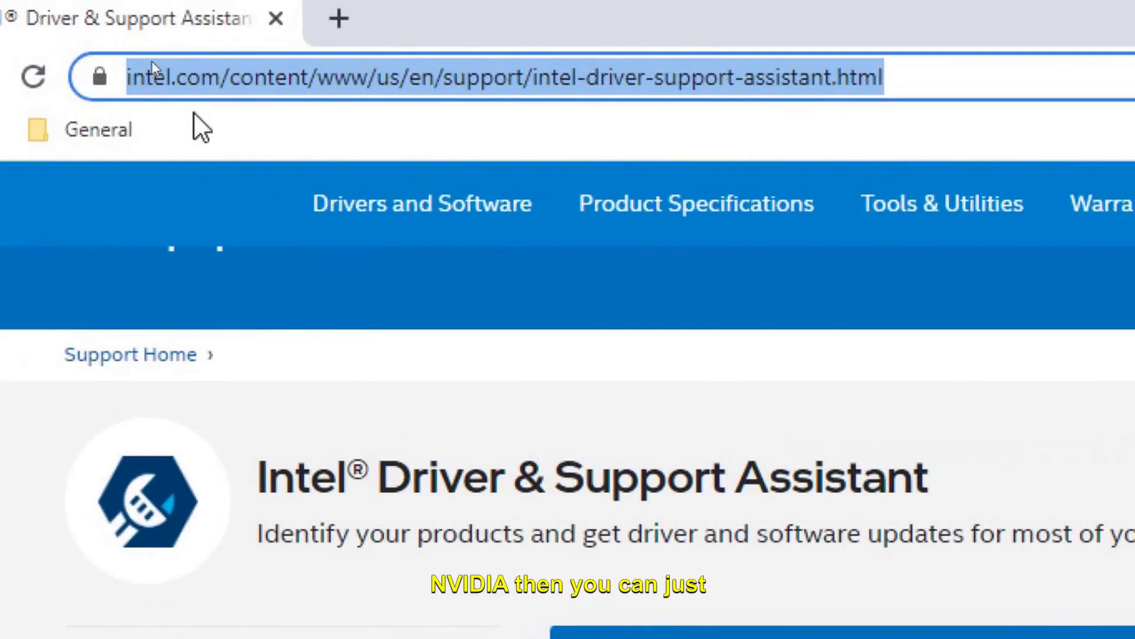
{"action": "type", "text": "nvidia au"}
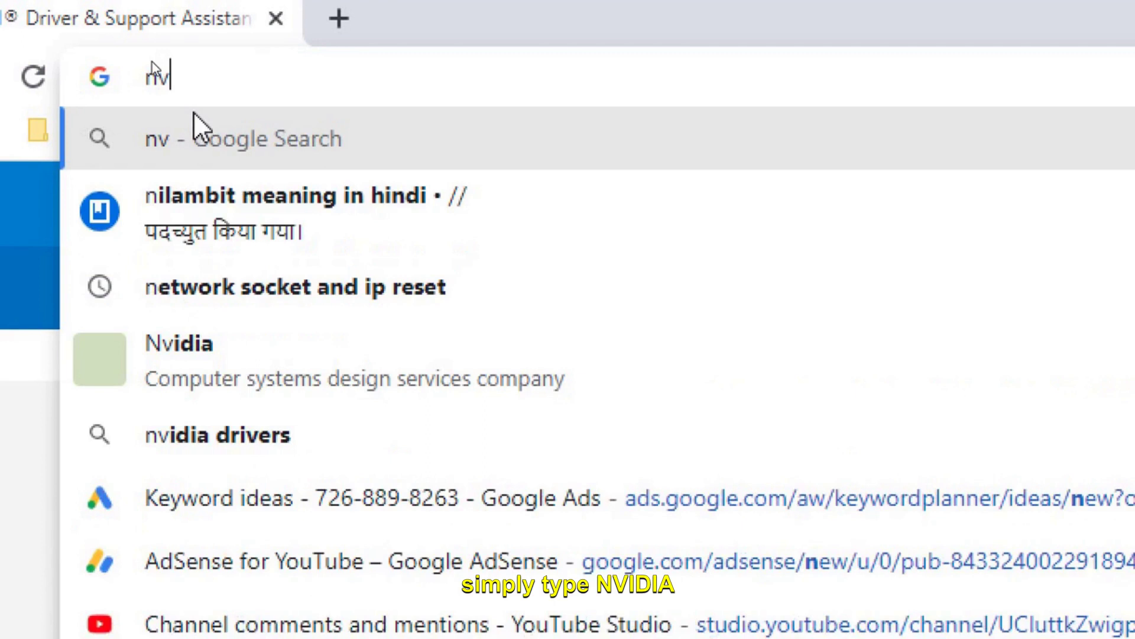
{"action": "type", "text": "to detect"}
{"action": "key", "text": "Return"}
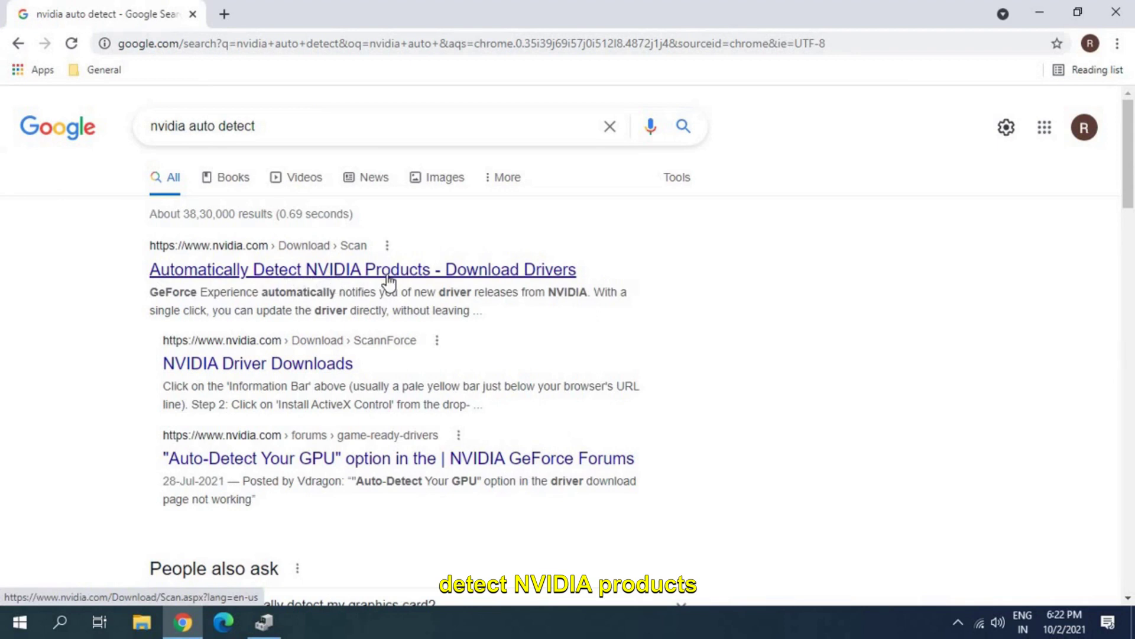
Open the Automatically Detect NVIDIA Products result and see Smart Scan require the latest Java
{"action": "left_click", "coordinate": [356, 273]}
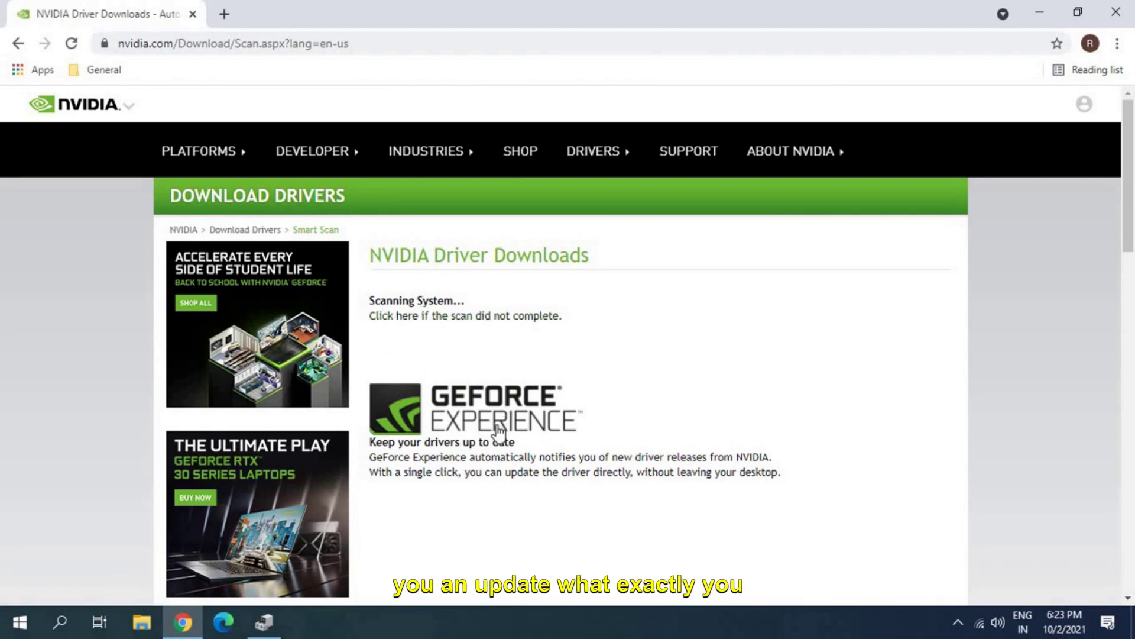
{"action": "scroll", "coordinate": [499, 430], "scroll_direction": "down", "scroll_amount": 4}
{"action": "scroll", "coordinate": [496, 431], "scroll_direction": "up", "scroll_amount": 3}
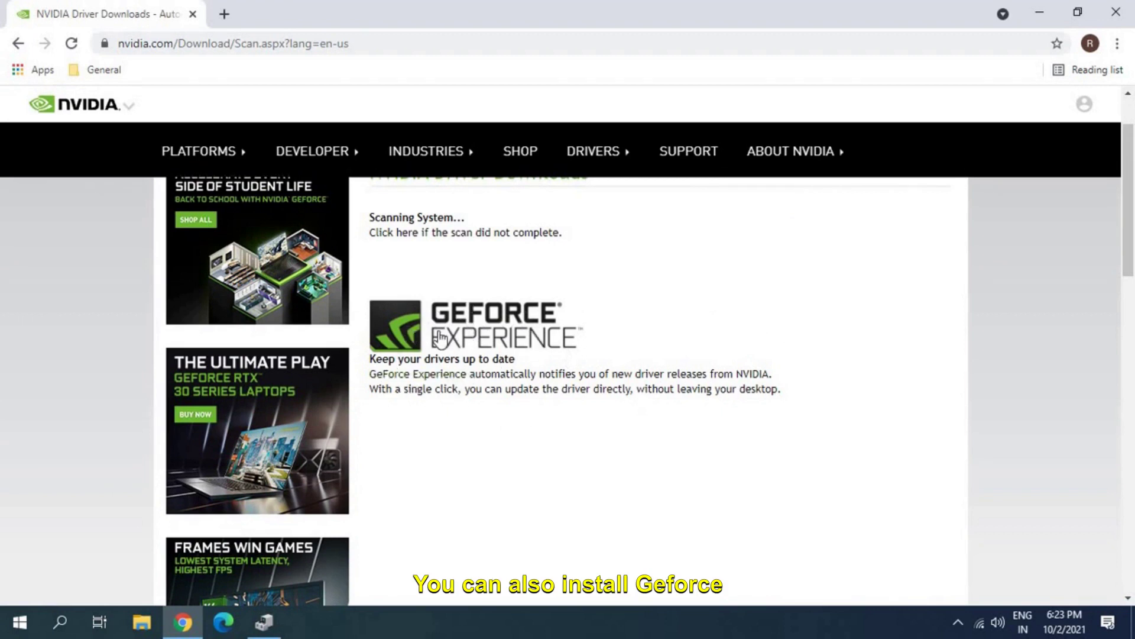
{"action": "scroll", "coordinate": [514, 355], "scroll_direction": "up", "scroll_amount": 3}
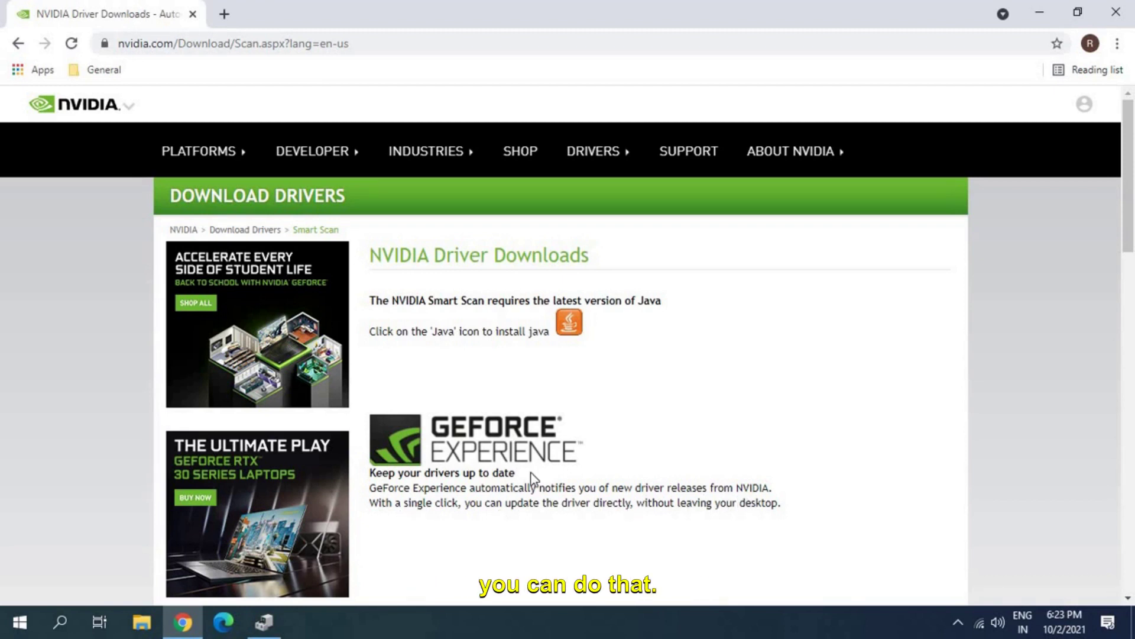
{"action": "left_click", "coordinate": [320, 52]}
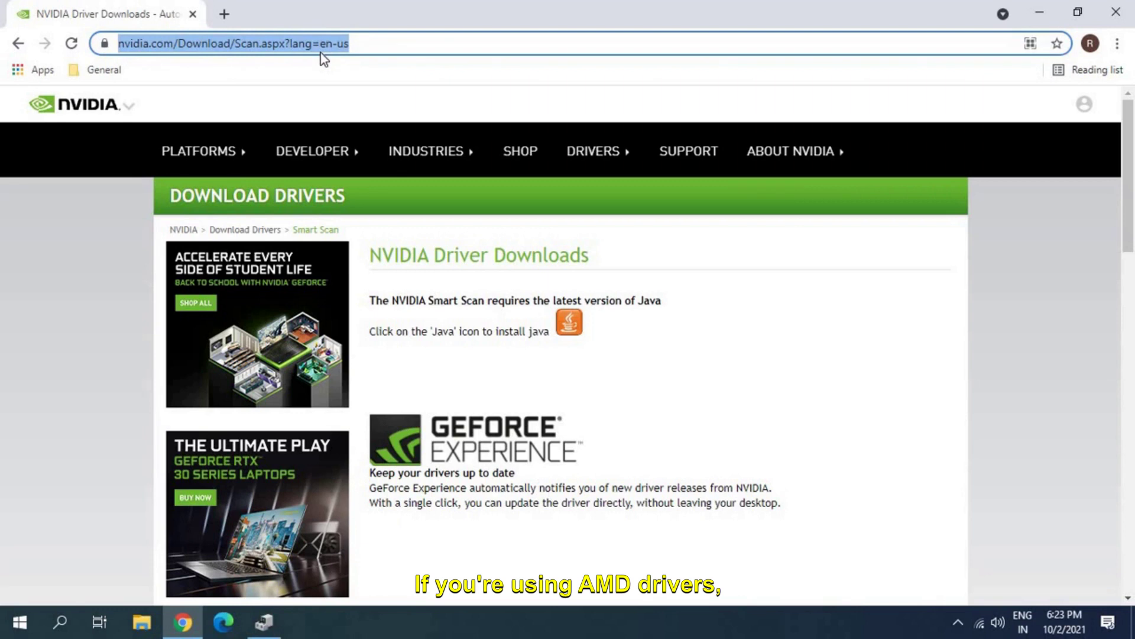
Search 'amd auto detect' and open AMD's Auto-Detect & Install Radeon drivers page
{"action": "type", "text": "amd"}
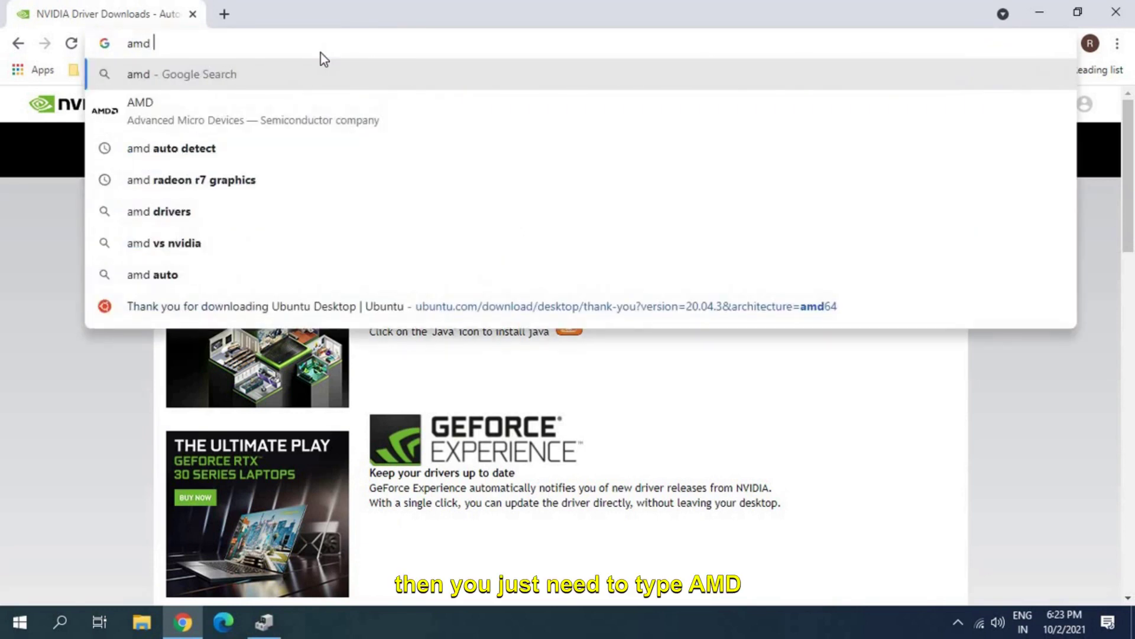
{"action": "type", "text": " auto"}
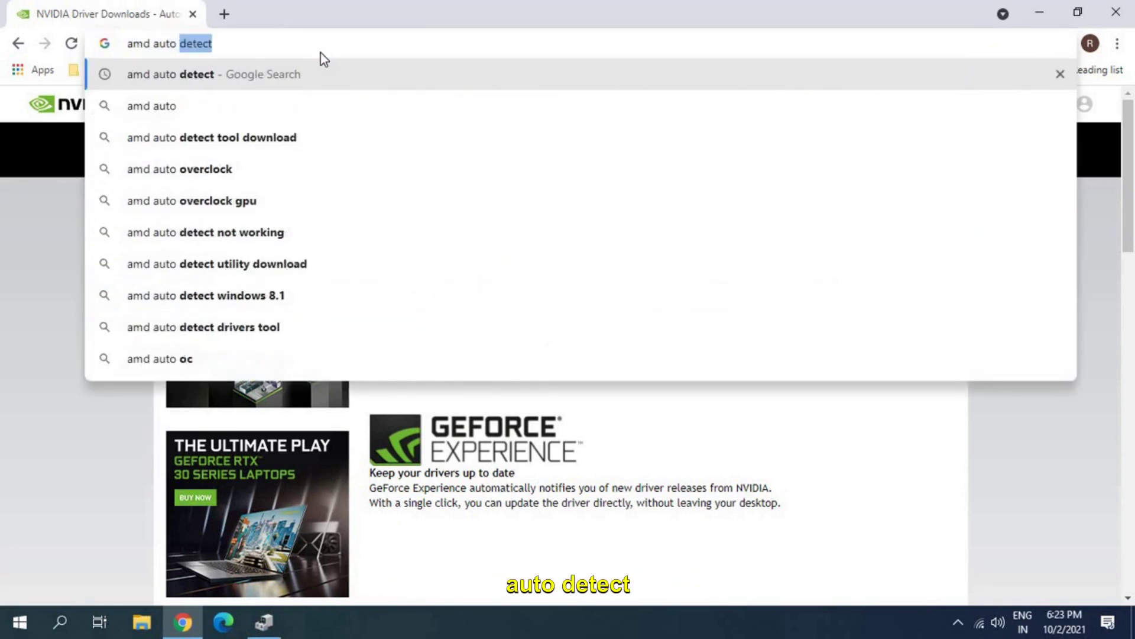
{"action": "key", "text": "Return"}
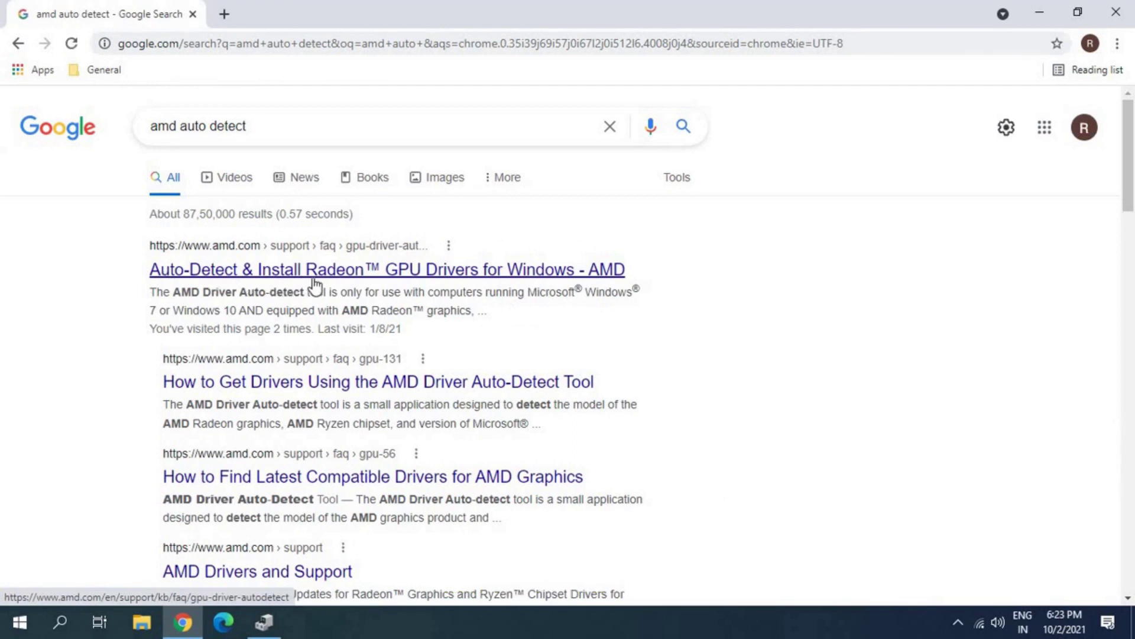
{"action": "left_click", "coordinate": [464, 272]}
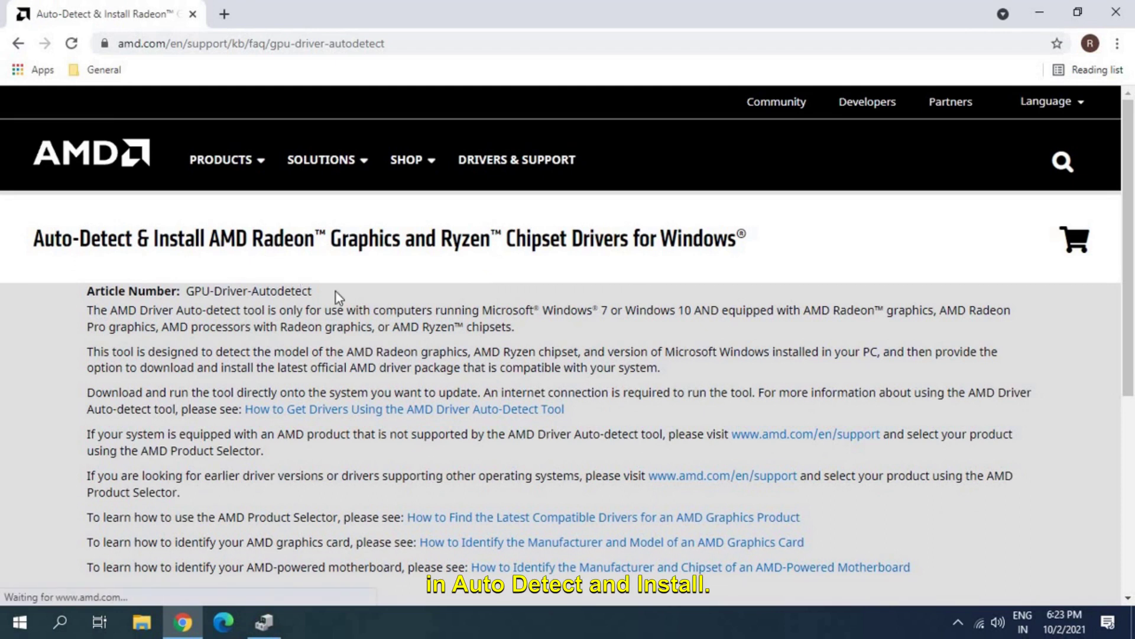
Scroll through AMD's Auto-Detect article describing the driver tool for Windows 7 and 10
{"action": "scroll", "coordinate": [336, 292], "scroll_direction": "down", "scroll_amount": 3}
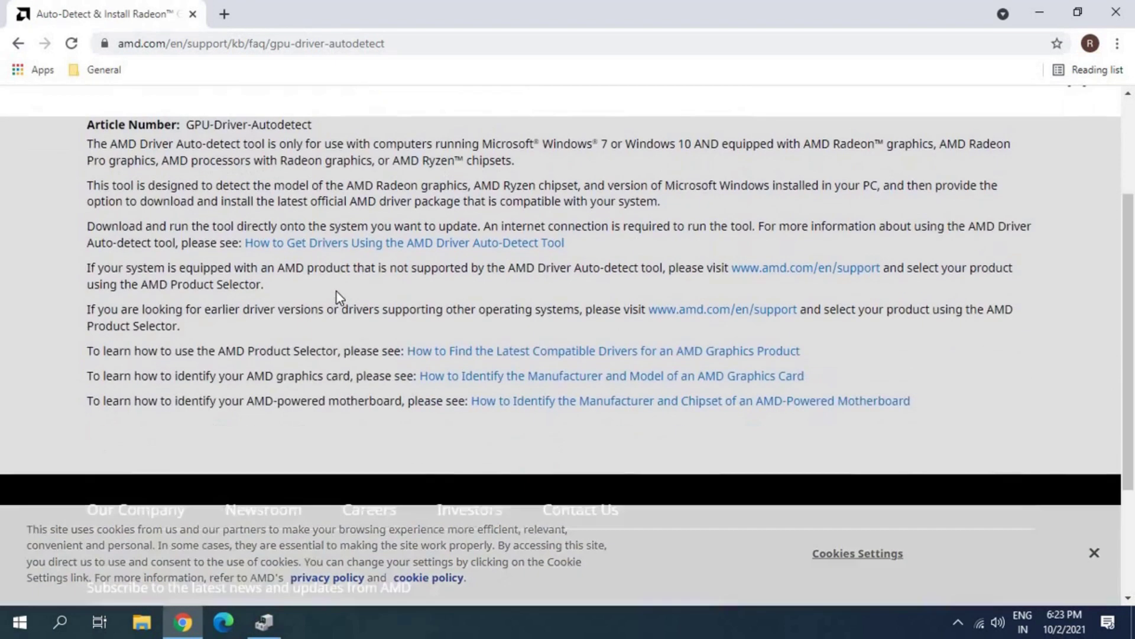
{"action": "scroll", "coordinate": [336, 292], "scroll_direction": "down", "scroll_amount": 3}
{"action": "scroll", "coordinate": [335, 292], "scroll_direction": "up", "scroll_amount": 6}
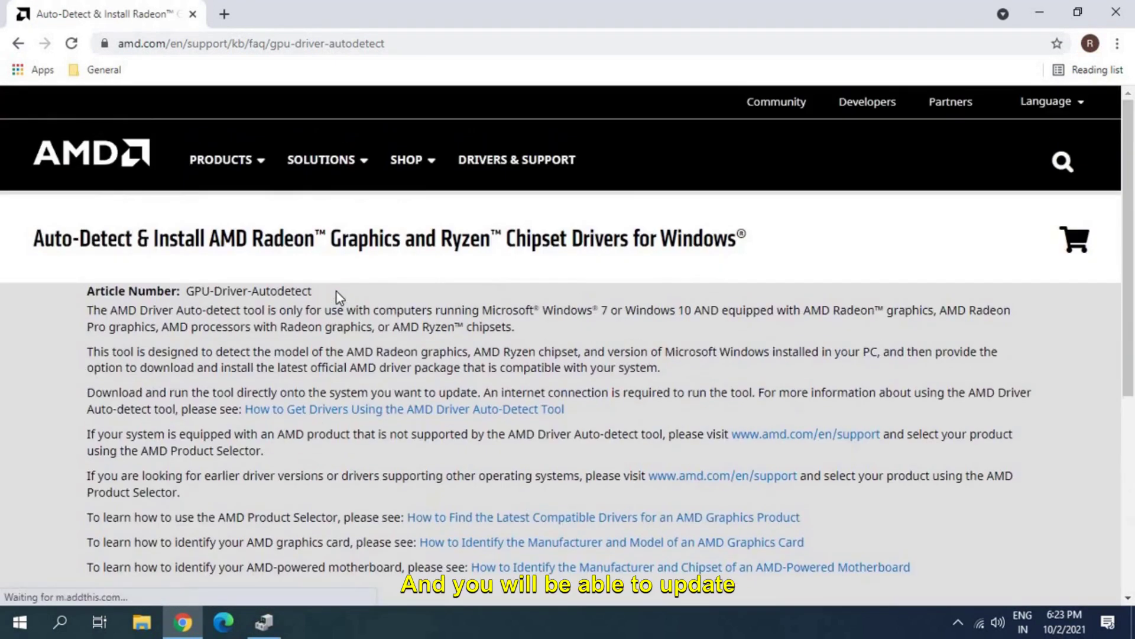